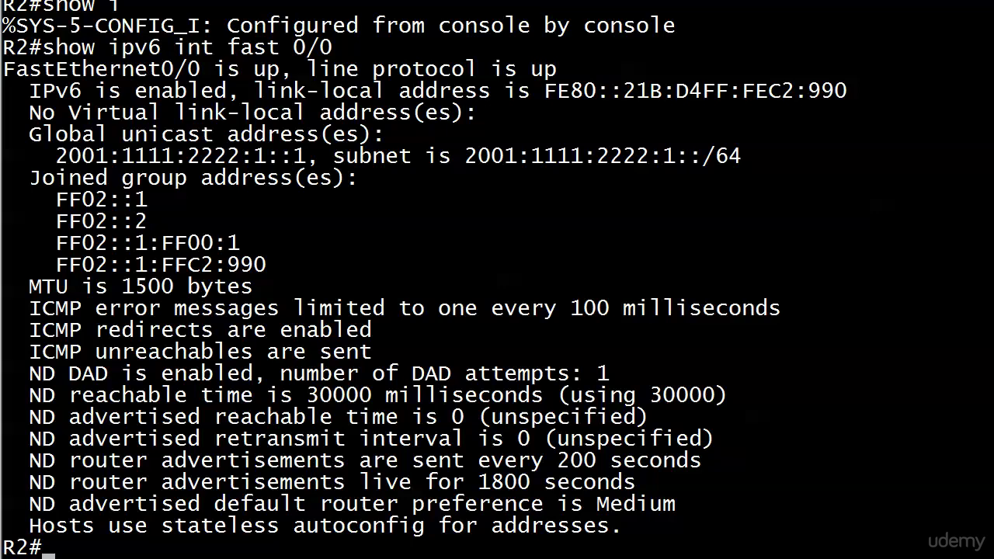
Highlight the Joined group address list in the console output, then clear the highlight.
{"action": "right_click", "coordinate": [313, 209]}
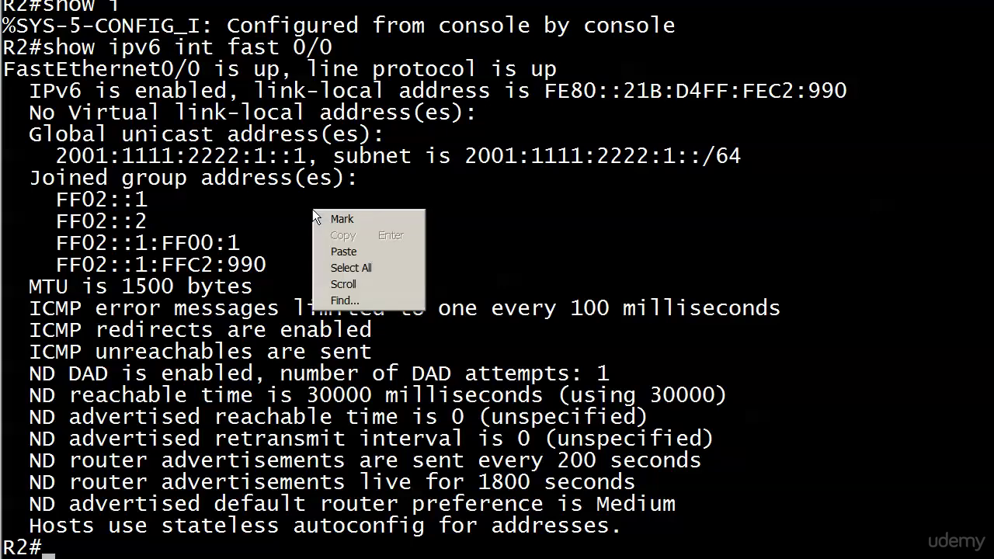
{"action": "left_click", "coordinate": [340, 219]}
{"action": "left_click", "coordinate": [34, 179]}
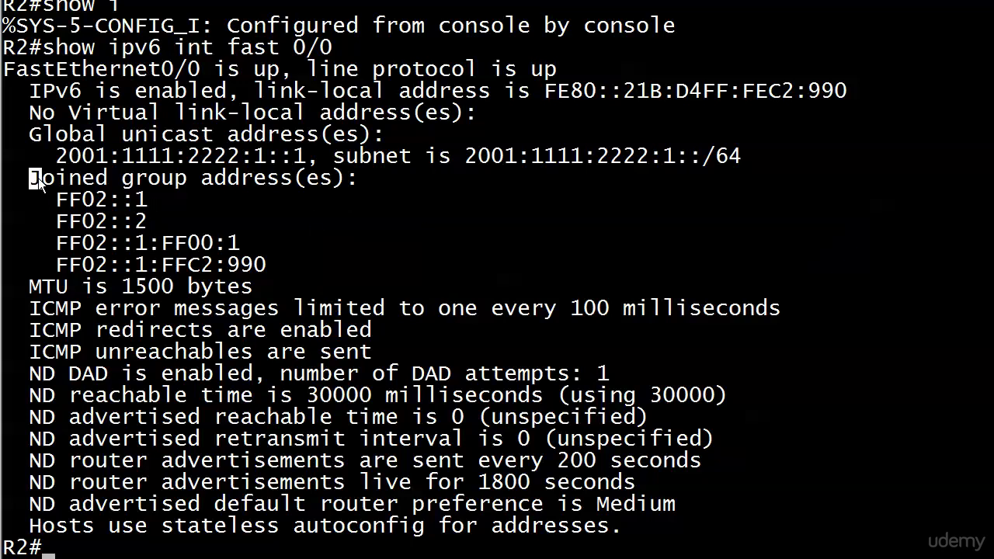
{"action": "left_click_drag", "start_coordinate": [34, 179], "coordinate": [374, 260]}
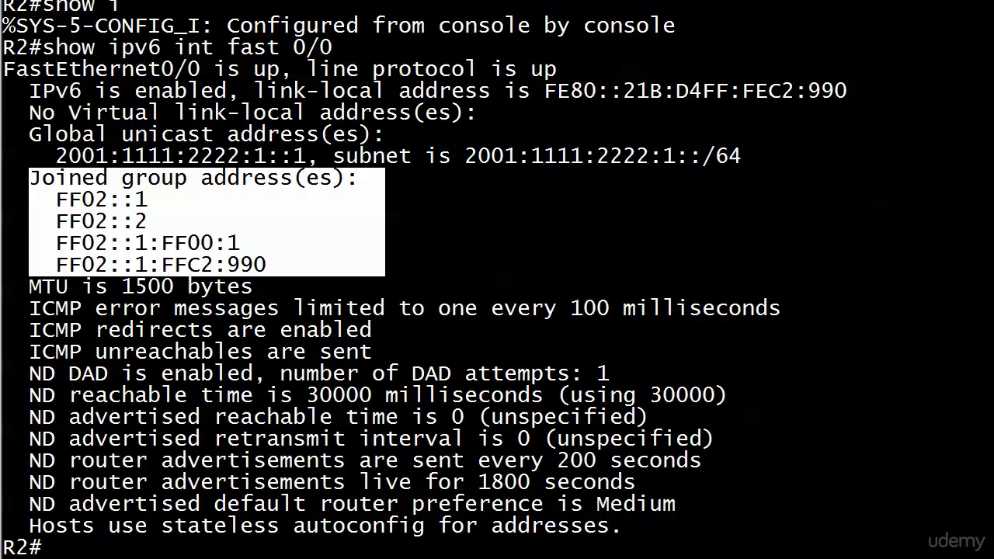
{"action": "key", "text": "Return"}
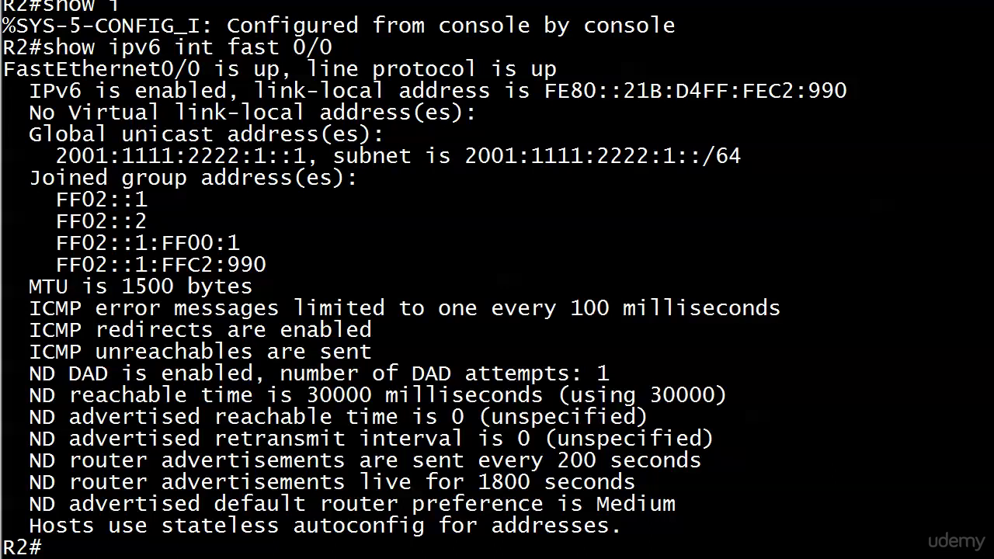
Remove address 2001:1111:2222:1::1/64 from FastEthernet0/0 and leave configuration mode.
{"action": "type", "text": "conf t"}
{"action": "key", "text": "Return"}
{"action": "type", "text": "int fast 0/0"}
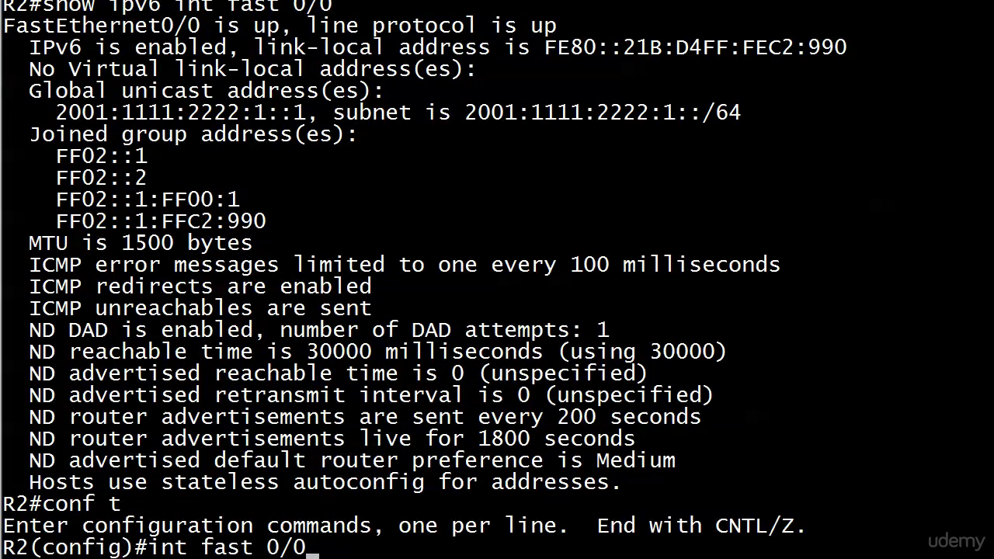
{"action": "key", "text": "Return"}
{"action": "key", "text": "Up"}
{"action": "key", "text": "Up"}
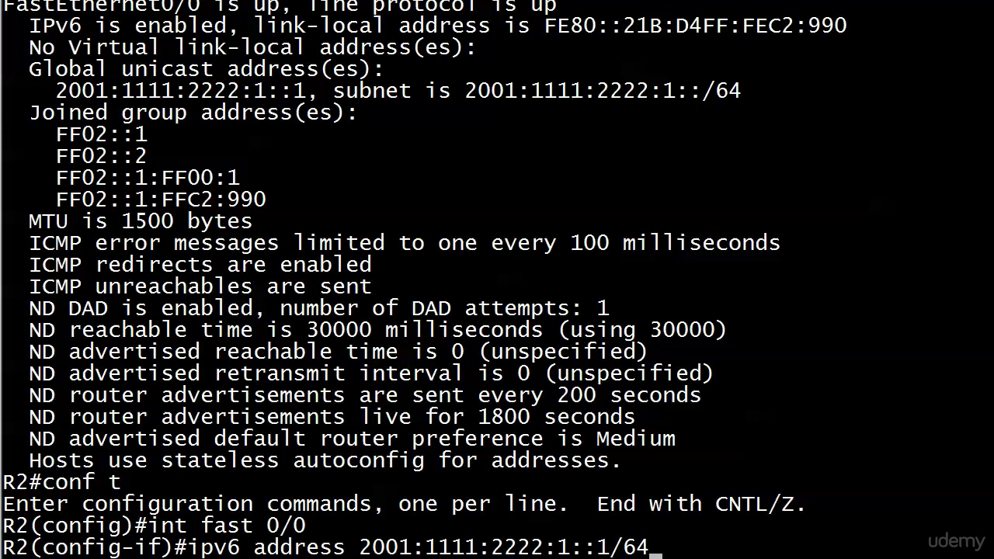
{"action": "key", "text": "Left"}
{"action": "key", "text": "Left"}
{"action": "key", "text": "Left"}
{"action": "key", "text": "Left"}
{"action": "key", "text": "Left"}
{"action": "key", "text": "Left"}
{"action": "key", "text": "Left"}
{"action": "key", "text": "Left"}
{"action": "key", "text": "Left"}
{"action": "key", "text": "Left"}
{"action": "key", "text": "Left"}
{"action": "key", "text": "Left"}
{"action": "key", "text": "Left"}
{"action": "key", "text": "Left"}
{"action": "key", "text": "Left"}
{"action": "key", "text": "Left"}
{"action": "key", "text": "Left"}
{"action": "key", "text": "Left"}
{"action": "key", "text": "Left"}
{"action": "key", "text": "Left"}
{"action": "type", "text": "no"}
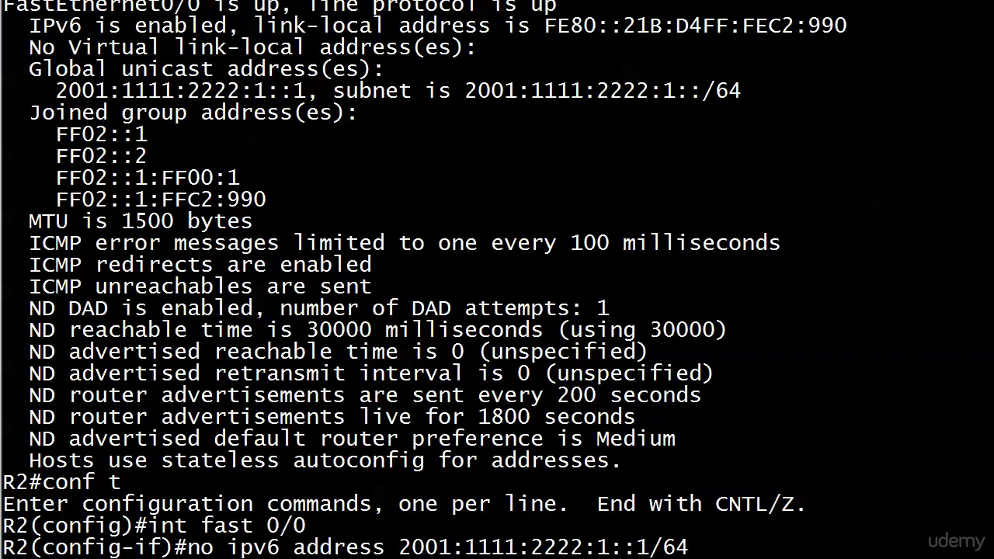
{"action": "key", "text": "Return"}
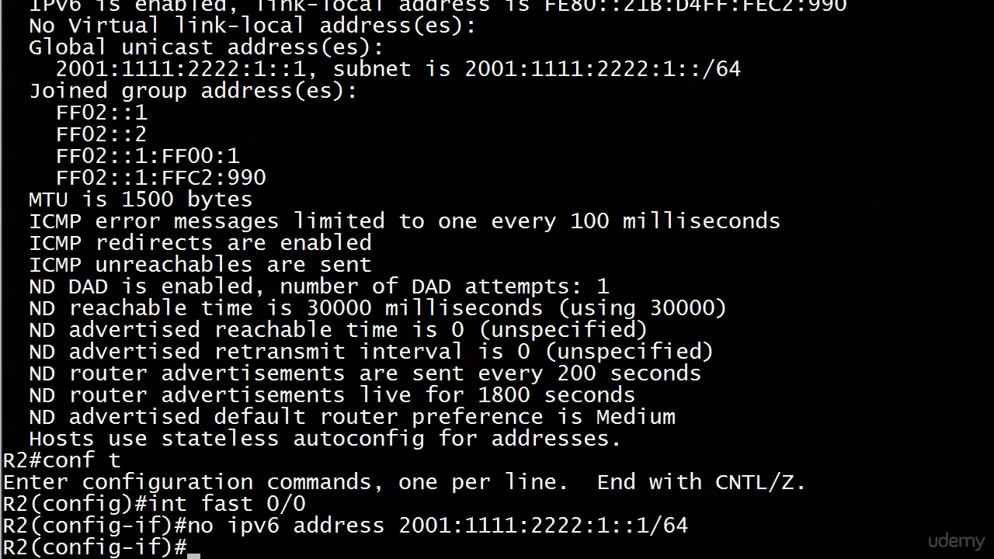
{"action": "key", "text": "ctrl+z"}
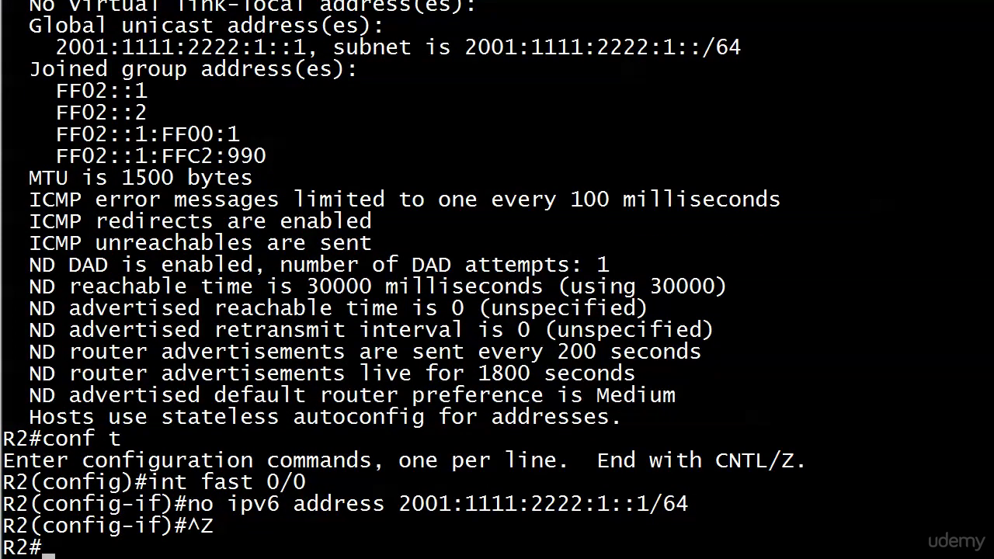
Run show ipv6 int to recheck the IPv6 interfaces.
{"action": "type", "text": "show ip int f"}
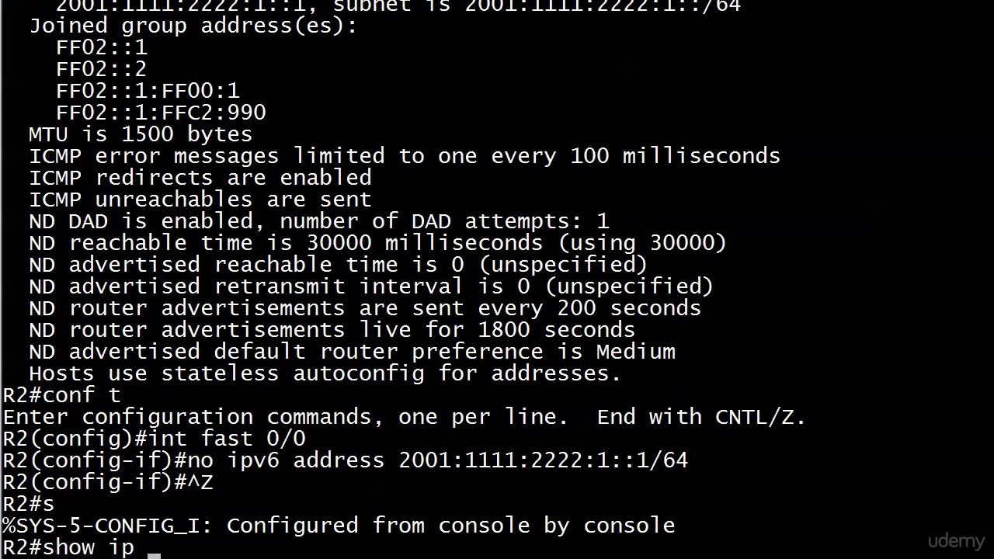
{"action": "key", "text": "BackSpace"}
{"action": "key", "text": "BackSpace"}
{"action": "key", "text": "BackSpace"}
{"action": "key", "text": "BackSpace"}
{"action": "key", "text": "BackSpace"}
{"action": "key", "text": "BackSpace"}
{"action": "type", "text": "v6 int"}
{"action": "key", "text": "Return"}
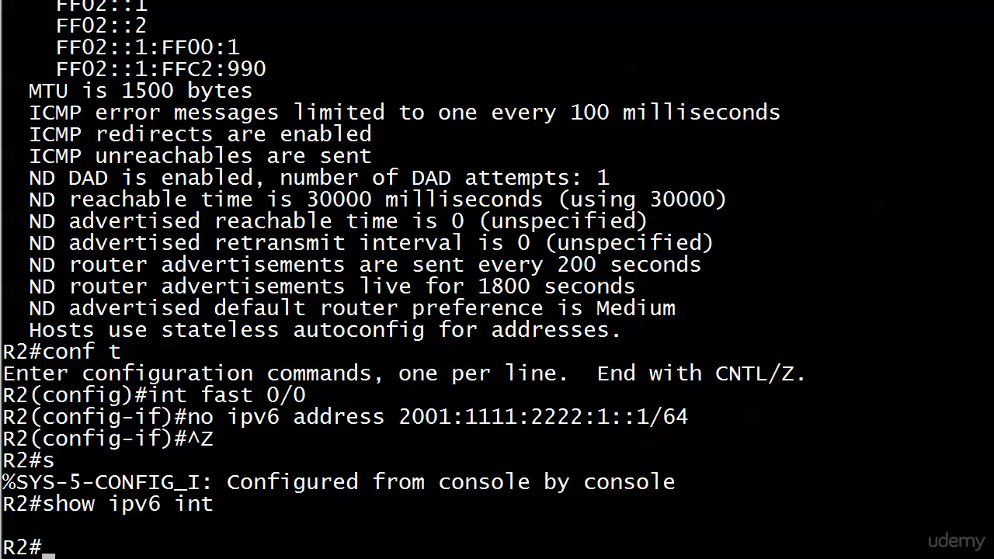
Enter interface configuration for FastEthernet0/0 and clear the command line.
{"action": "type", "text": "conf t"}
{"action": "key", "text": "Return"}
{"action": "type", "text": "int fa"}
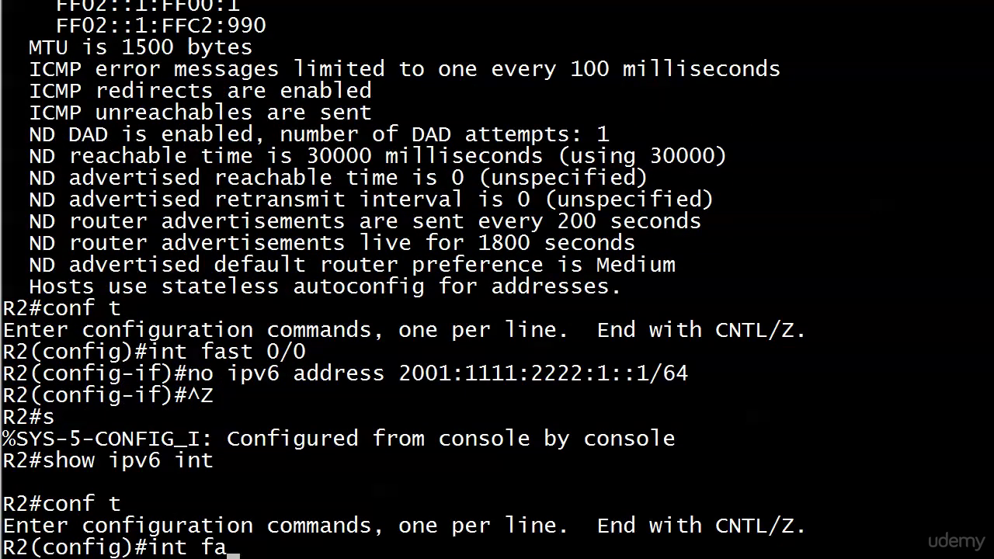
{"action": "type", "text": "st 0/0"}
{"action": "key", "text": "Return"}
{"action": "type", "text": "int fast 0/0"}
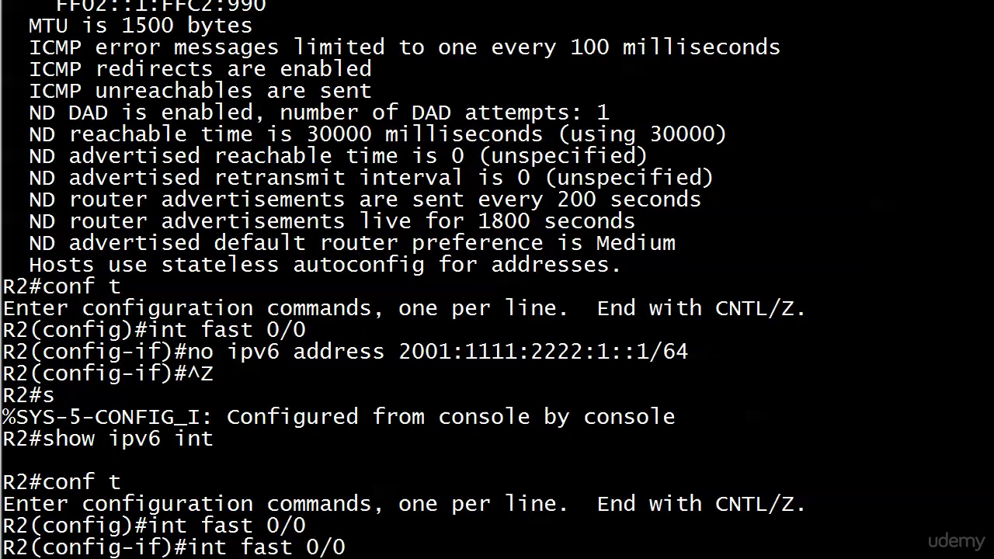
{"action": "key", "text": "Up"}
{"action": "key", "text": "Up"}
{"action": "key", "text": "Down"}
{"action": "key", "text": "ctrl+u"}
Apply ipv6 address 2001:1111:2222:1::/64 eui-64 and return to the privileged prompt.
{"action": "type", "text": "ipv6 address 2001:1111:2222:1::1/64"}
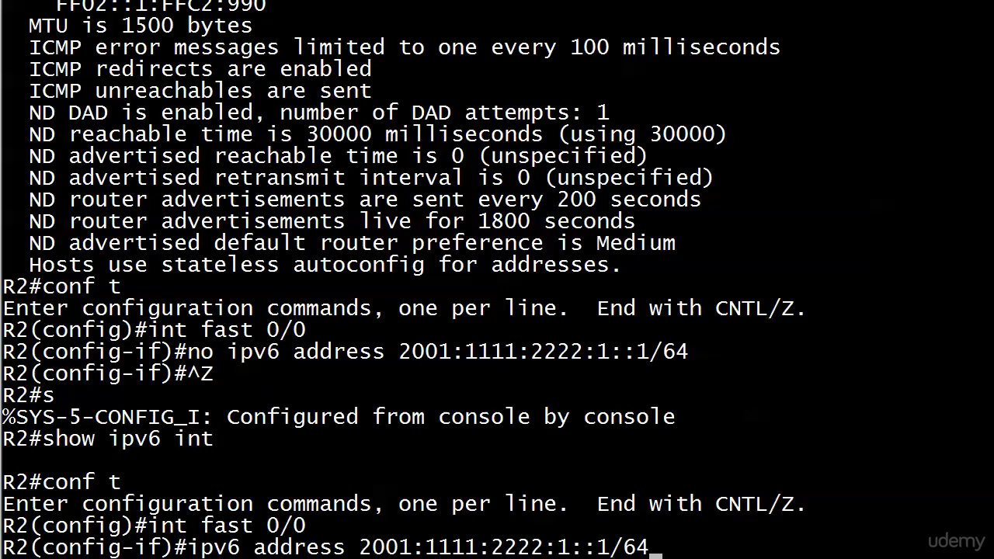
{"action": "key", "text": "BackSpace"}
{"action": "key", "text": "BackSpace"}
{"action": "key", "text": "BackSpace"}
{"action": "key", "text": "BackSpace"}
{"action": "type", "text": "/4"}
{"action": "key", "text": "BackSpace"}
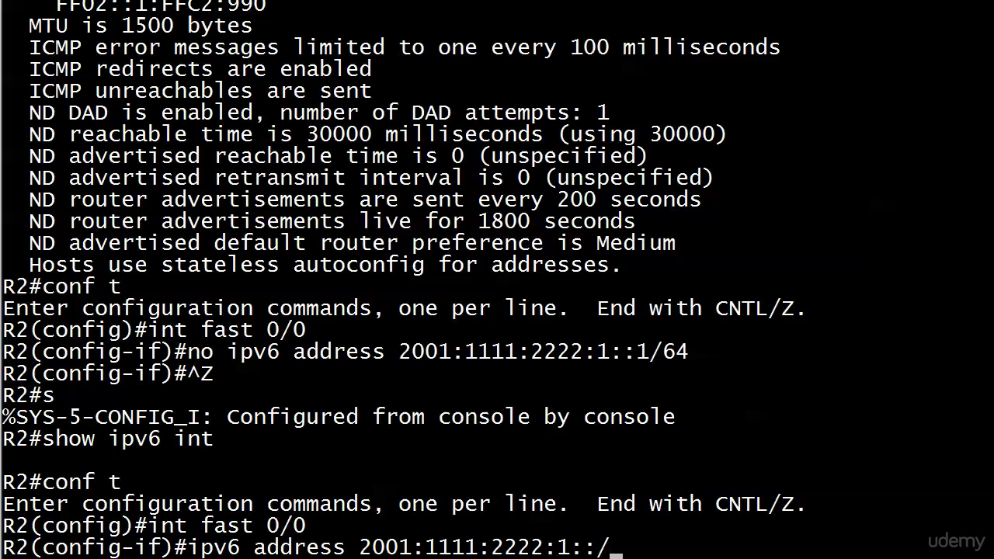
{"action": "type", "text": "64 ?"}
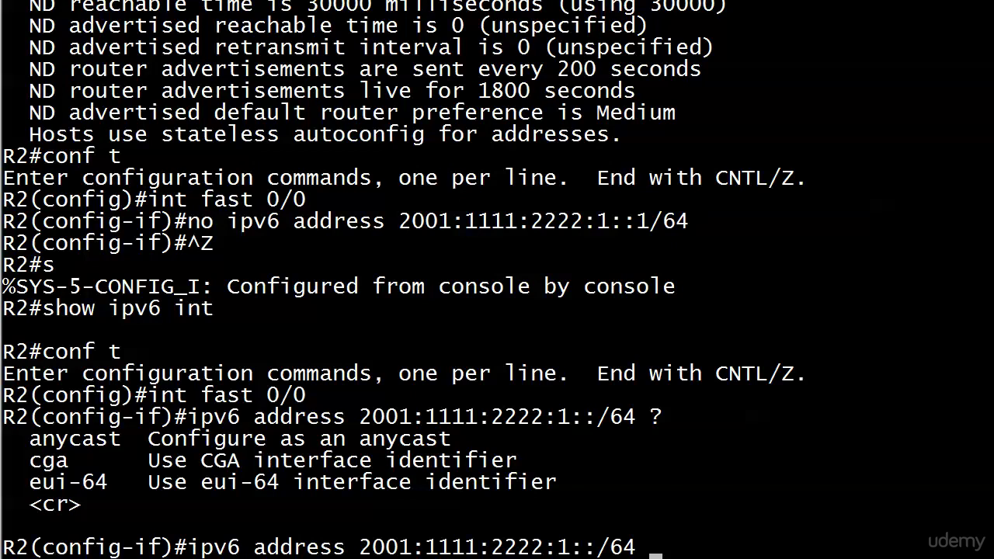
{"action": "type", "text": "eui-64 ?"}
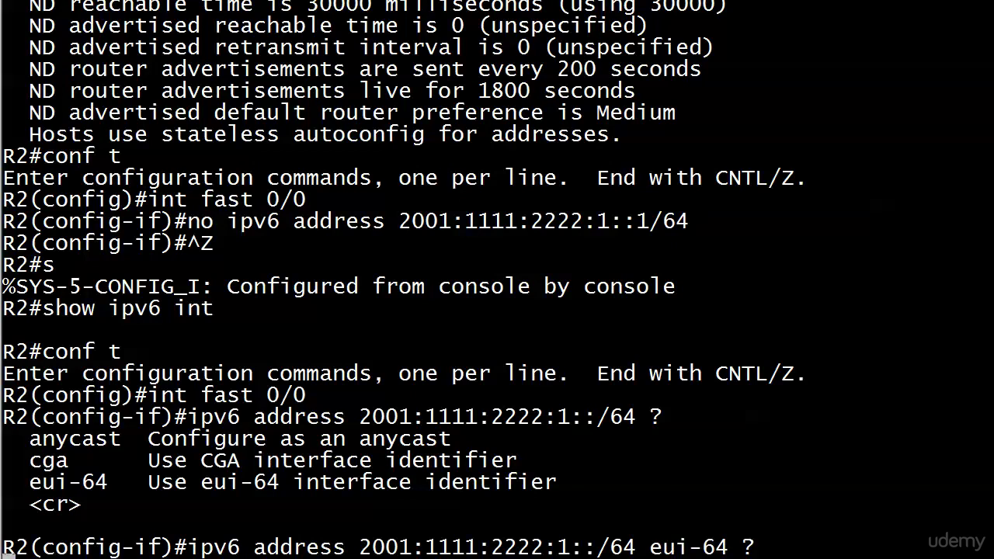
{"action": "key", "text": "Return"}
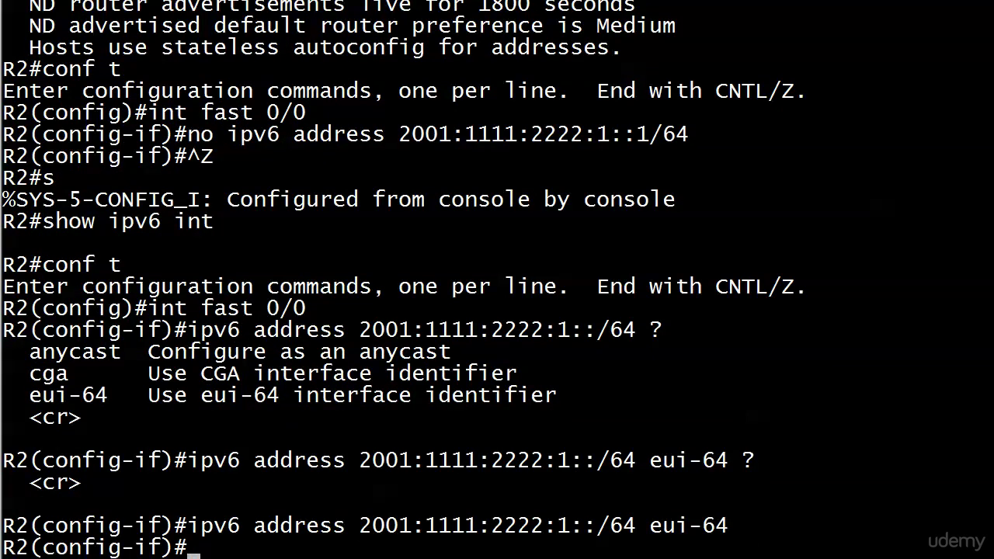
{"action": "key", "text": "ctrl+z"}
{"action": "key", "text": "Return"}
{"action": "key", "text": "Return"}
Run show ipv6 int and highlight interface ID 21B:D4FF:FEC2:990 in the global and link-local addresses.
{"action": "type", "text": "show"}
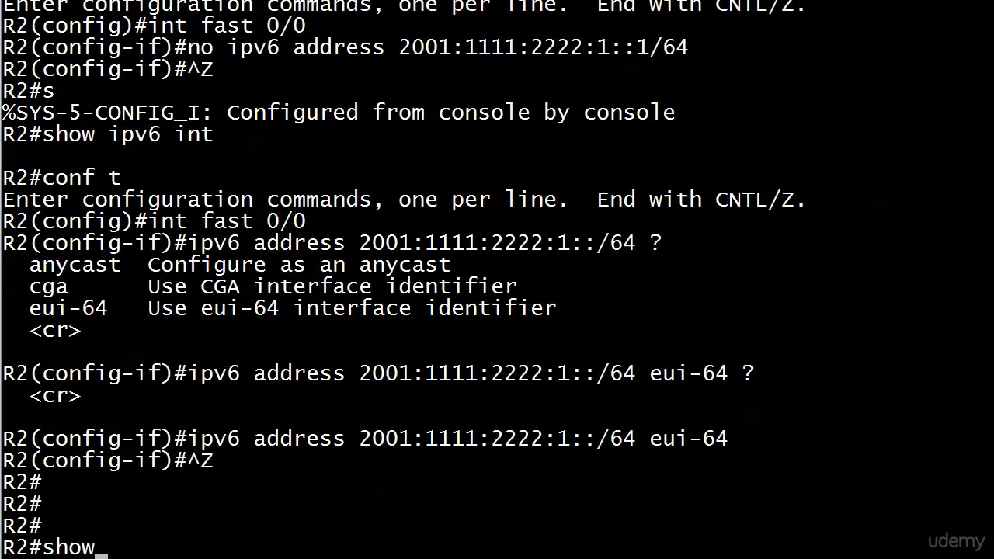
{"action": "type", "text": " ipv6 int"}
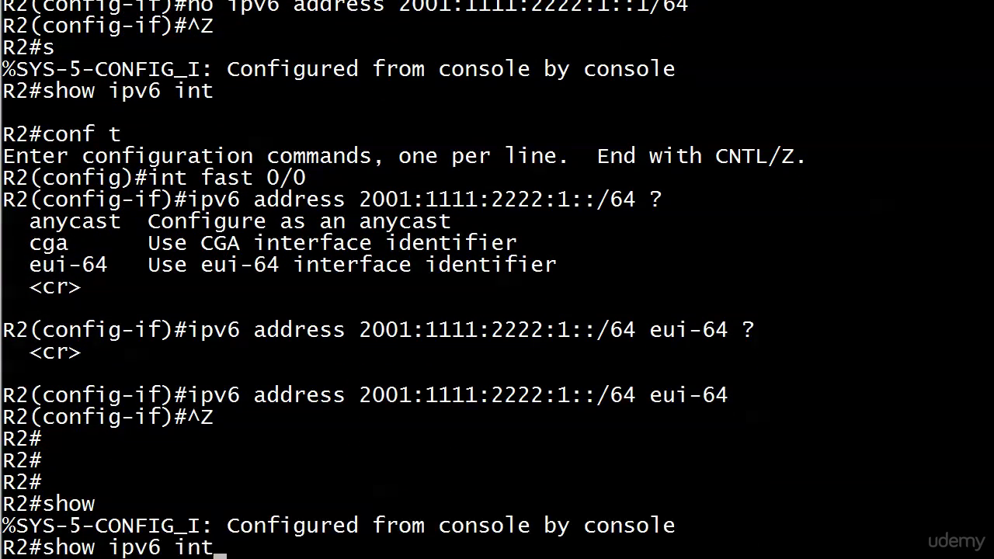
{"action": "key", "text": "Return"}
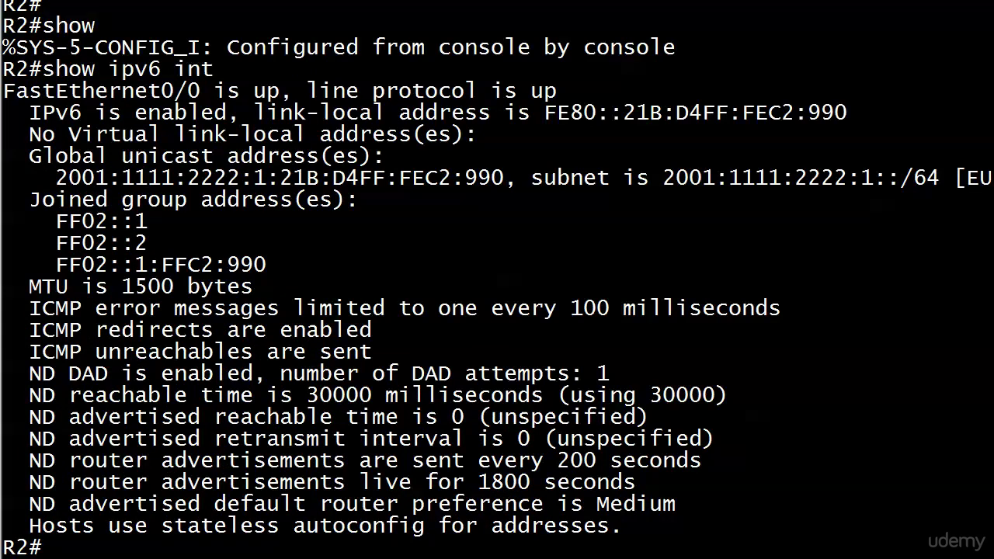
{"action": "right_click", "coordinate": [496, 221]}
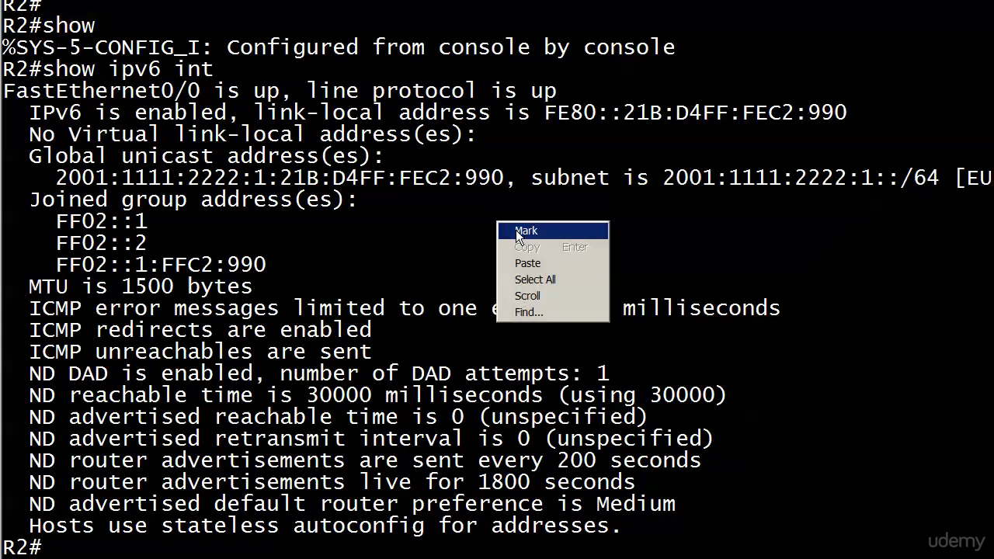
{"action": "left_click", "coordinate": [559, 230]}
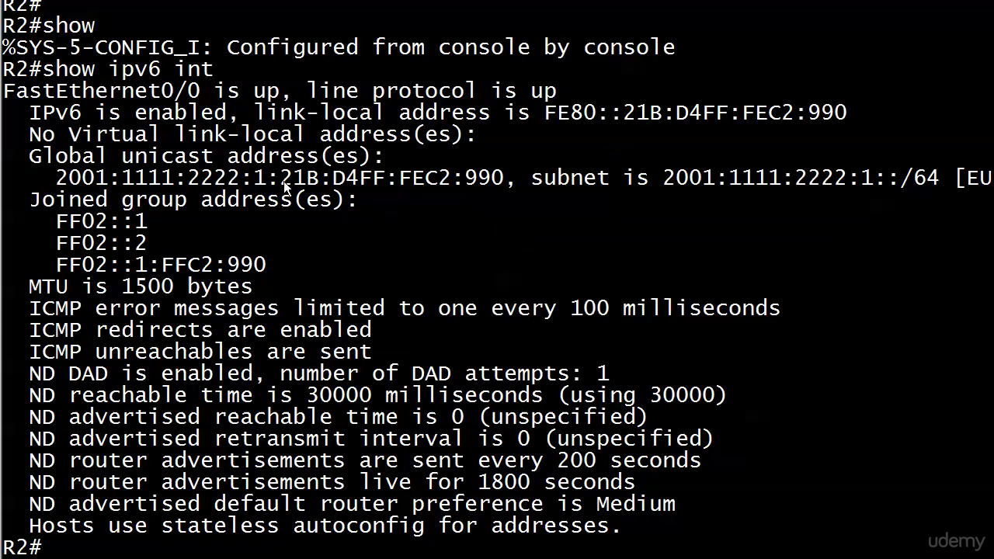
{"action": "left_click_drag", "start_coordinate": [281, 181], "coordinate": [513, 188]}
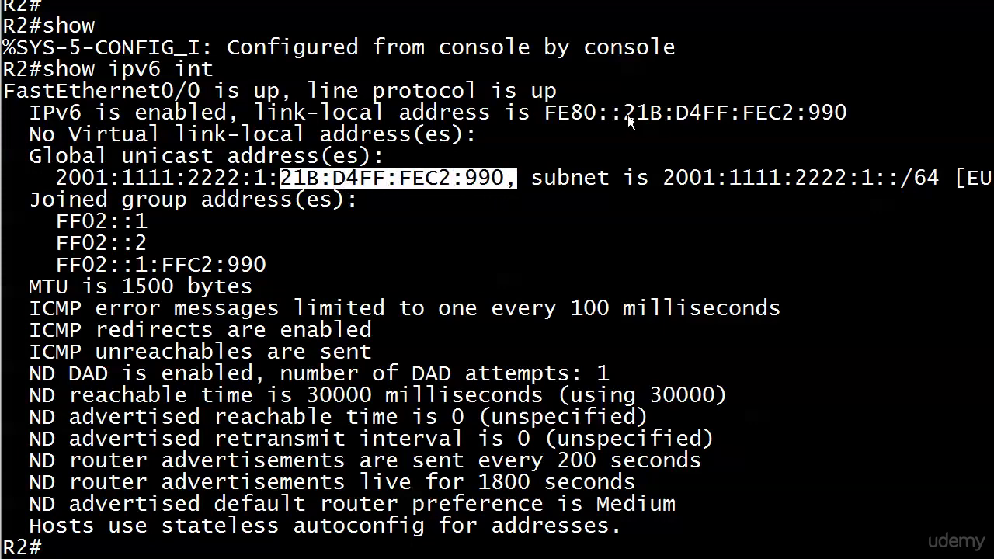
{"action": "left_click_drag", "start_coordinate": [625, 114], "coordinate": [837, 121]}
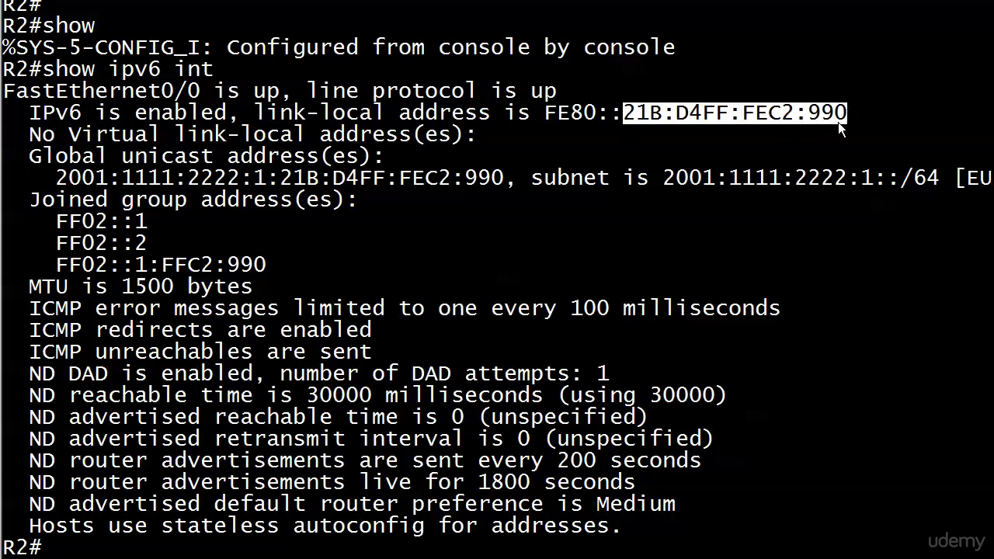